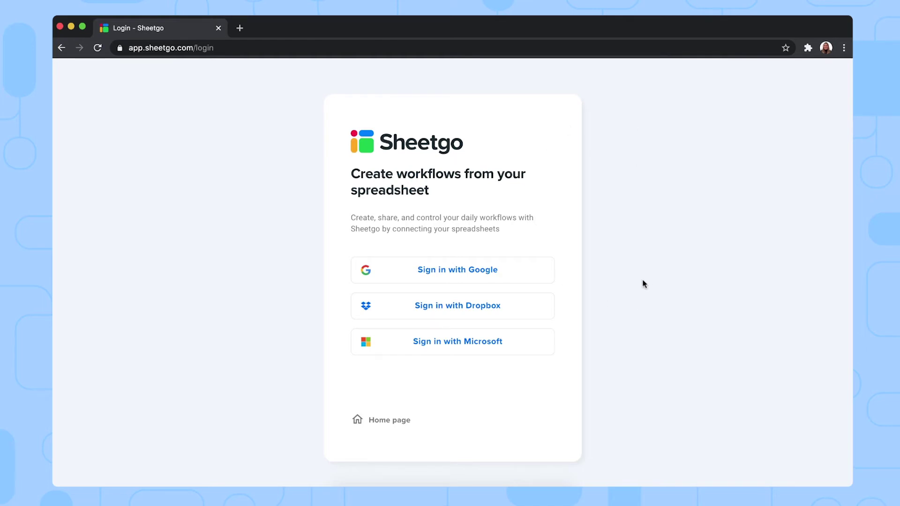
Sign in with a Google account and create a workflow from the Service sales report template.
left_click(451, 278)
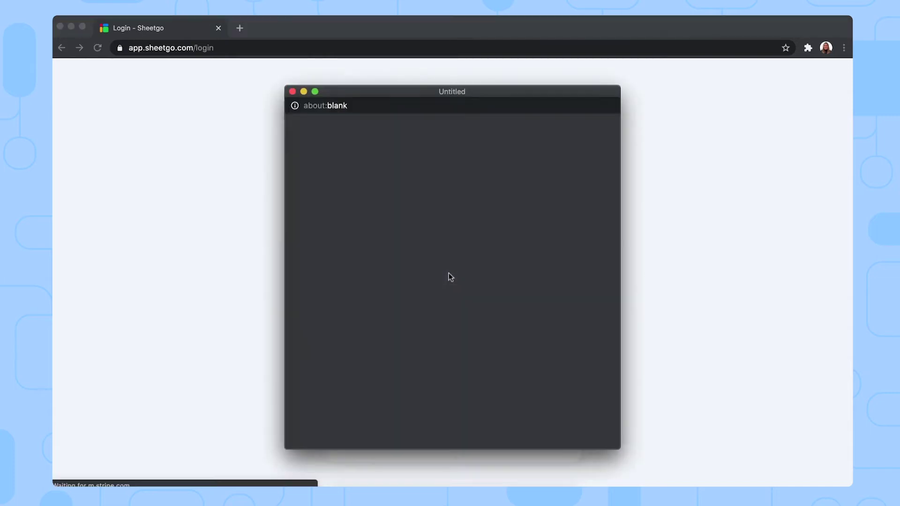
left_click(446, 247)
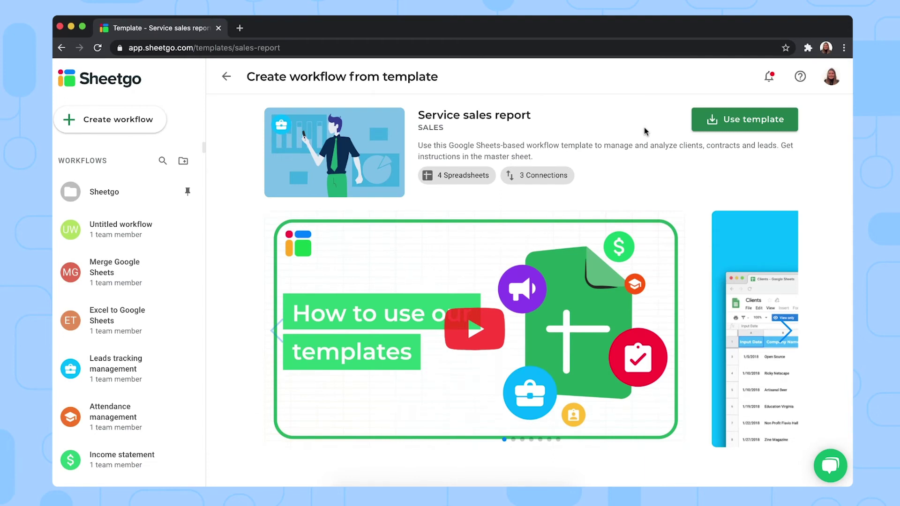
left_click(737, 123)
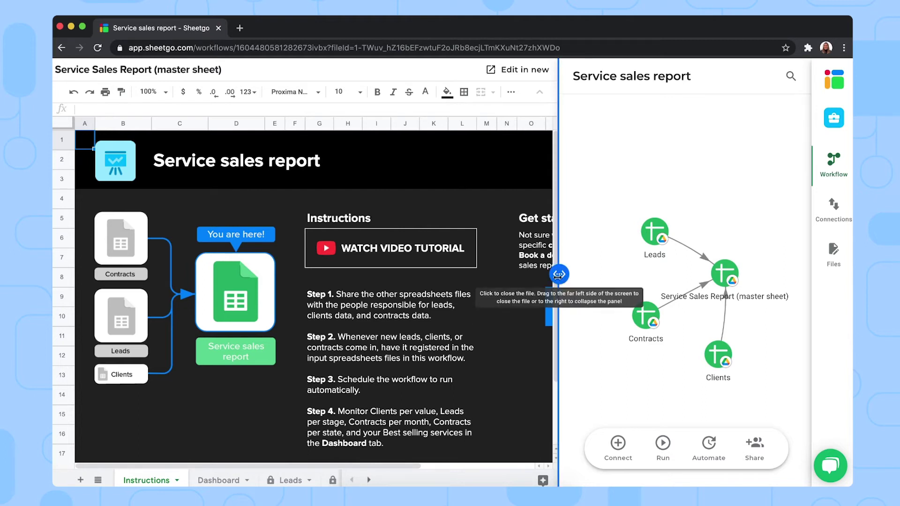
Collapse the workflow panel and browse the master sheet's Leads, Clients and Contracts tabs.
left_click_drag(558, 275, 797, 259)
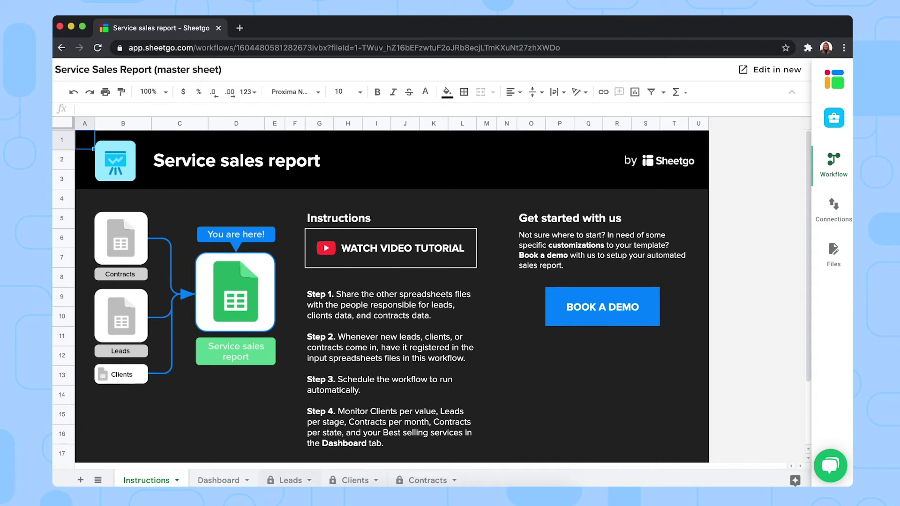
left_click(290, 481)
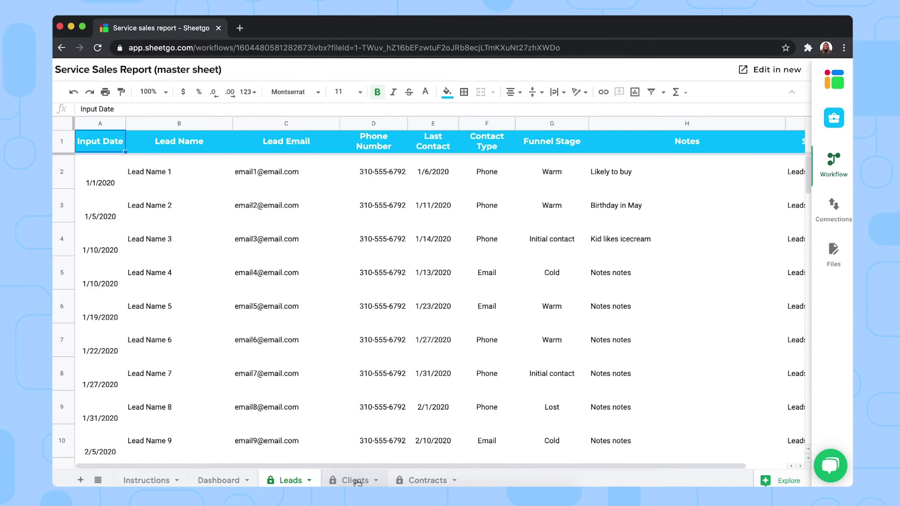
left_click(357, 483)
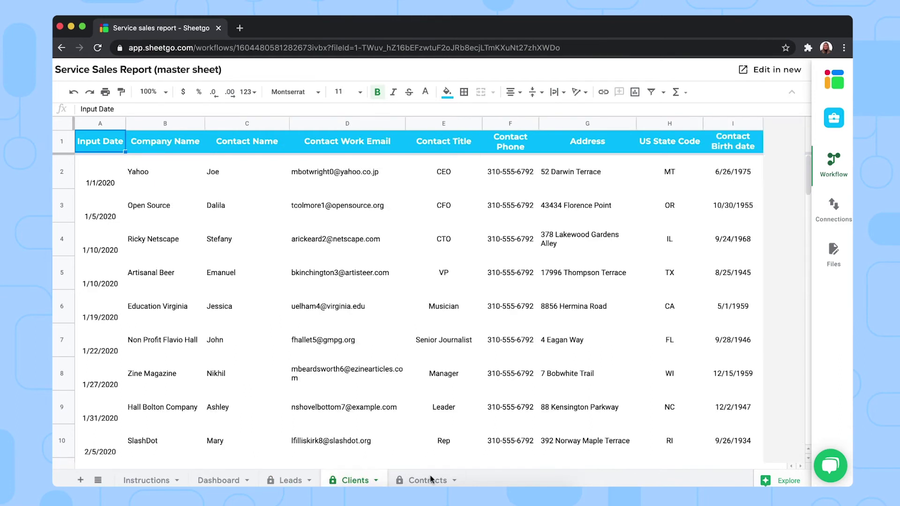
left_click(431, 479)
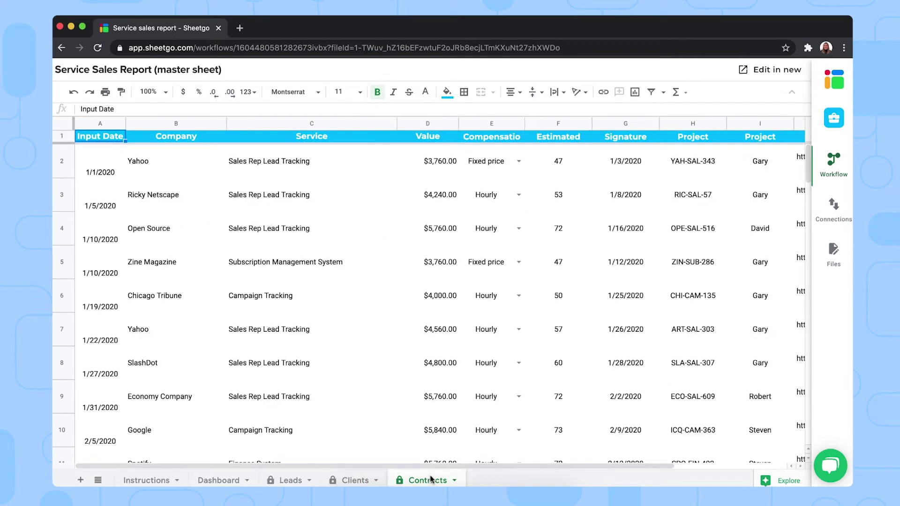
Check the master sheet's Dashboard charts, then open the Leads node from the workflow graph.
left_click(208, 483)
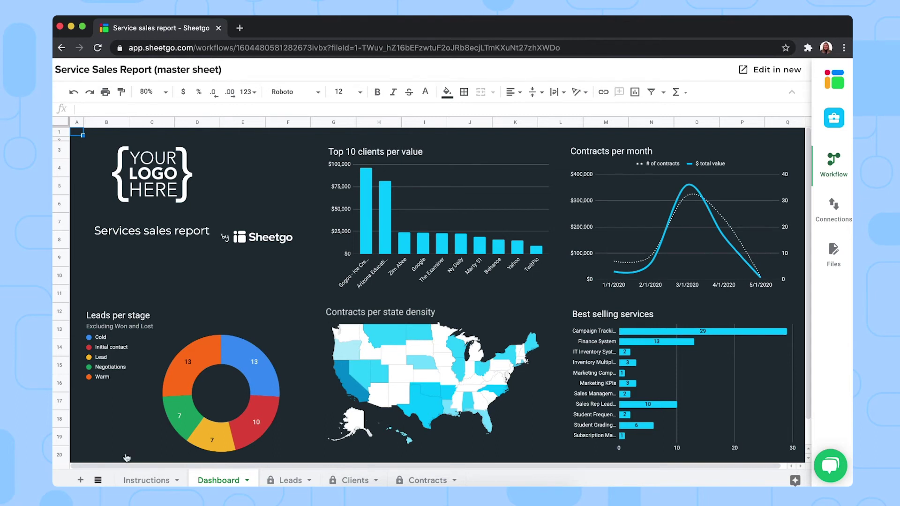
left_click(98, 480)
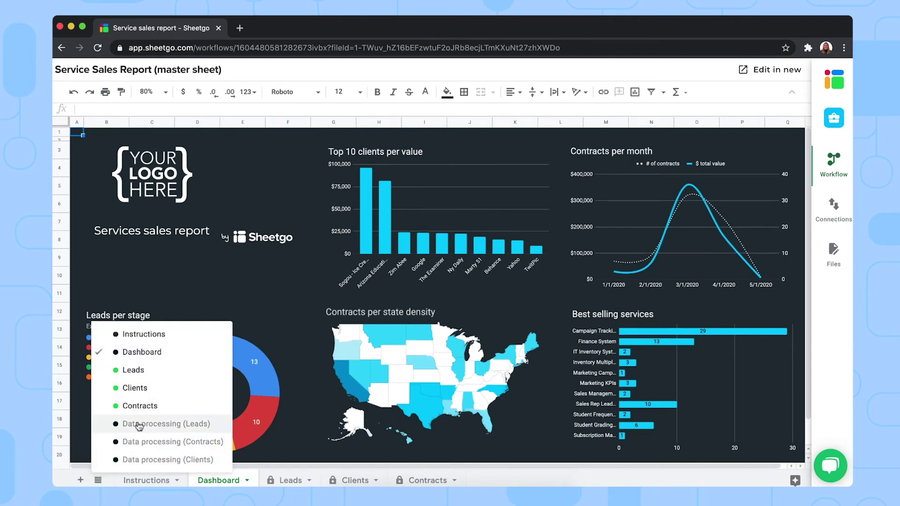
left_click(98, 479)
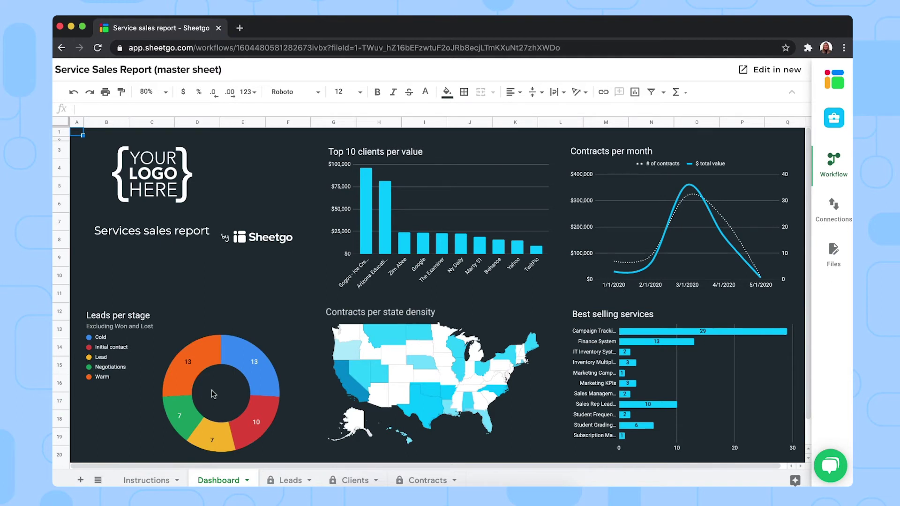
left_click(840, 162)
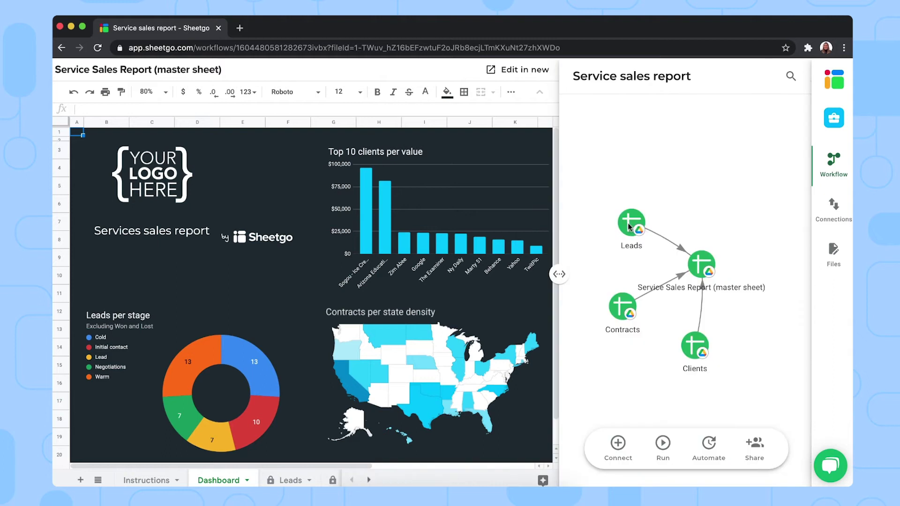
left_click(630, 226)
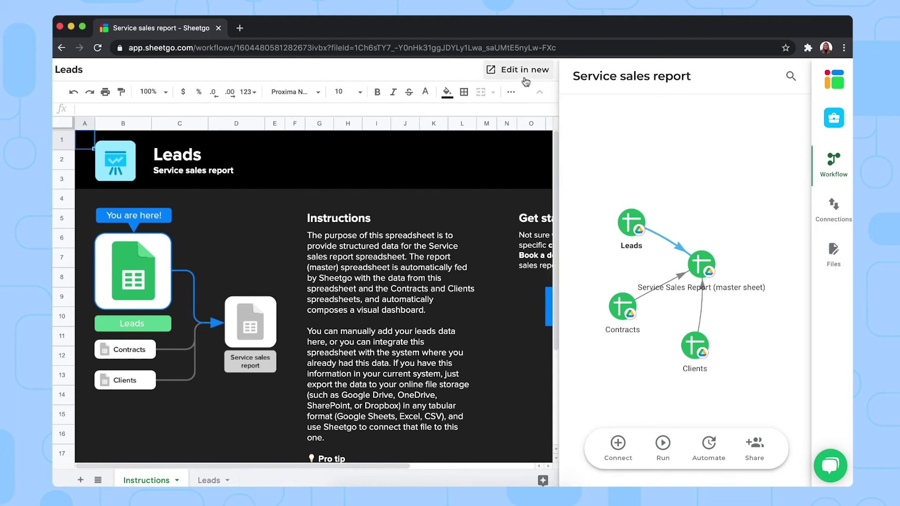
left_click(515, 71)
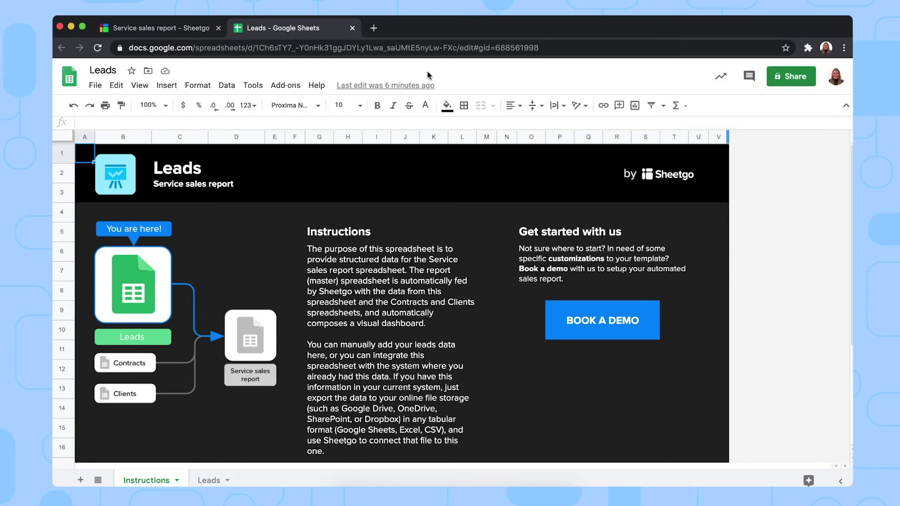
left_click(353, 28)
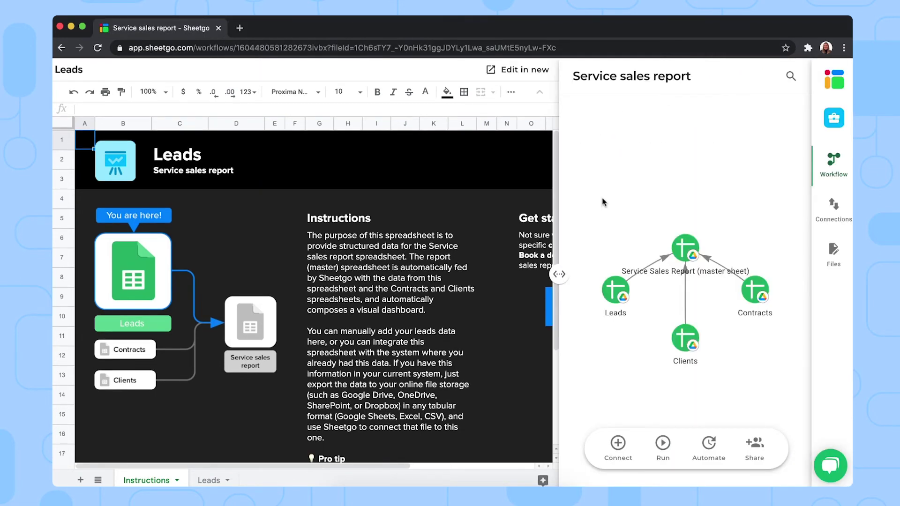
Hide the workflow panel and show the Leads sheet's lead records at full width.
left_click_drag(559, 274, 809, 275)
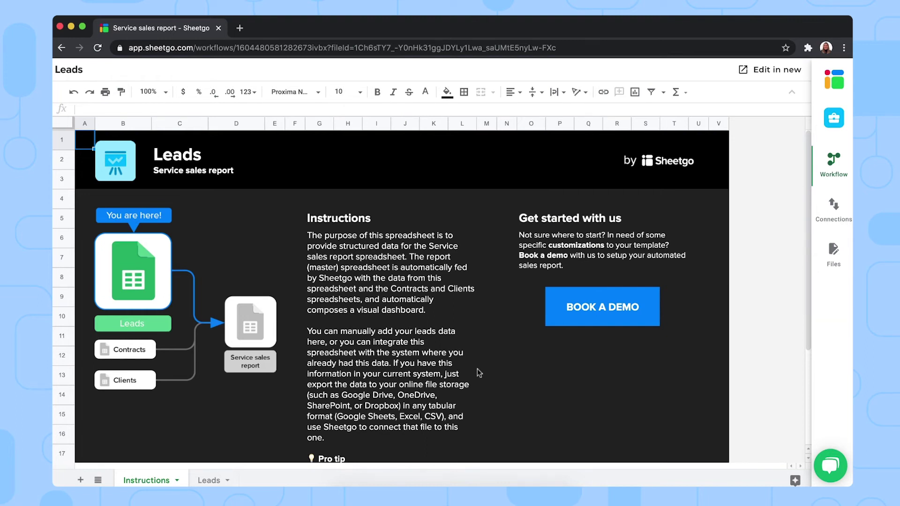
left_click(207, 482)
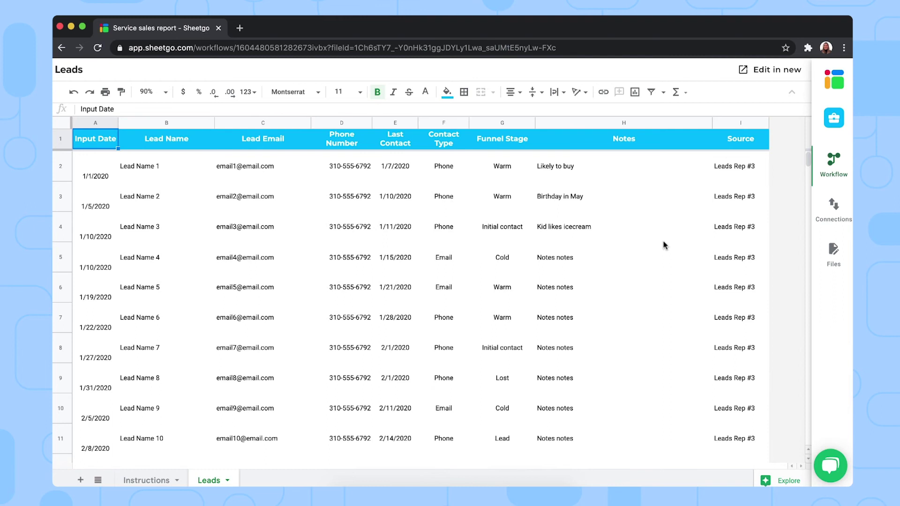
Open the Clients node to view its Clients sheet, then open the Contracts node.
left_click(838, 164)
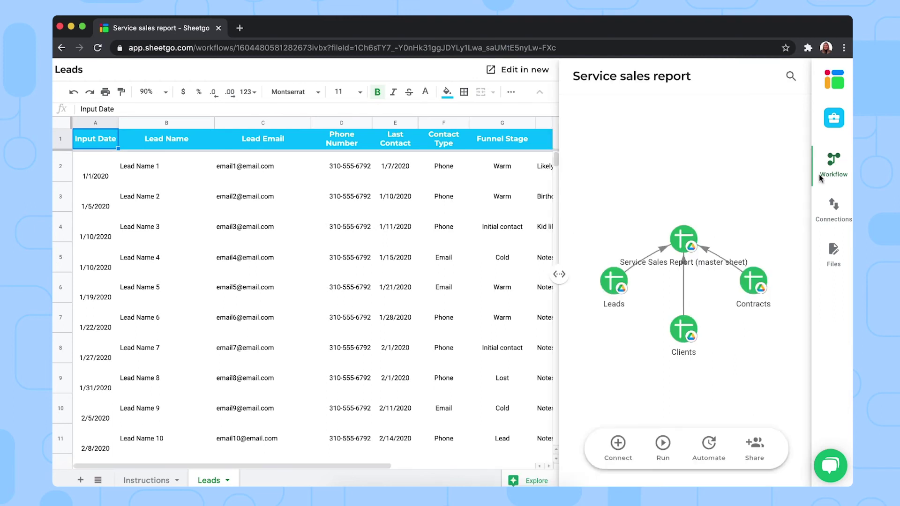
left_click(688, 326)
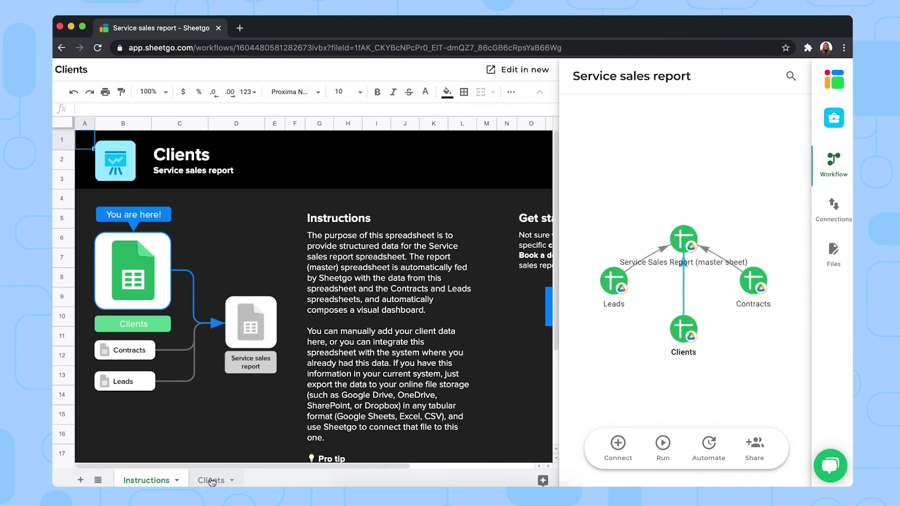
left_click(212, 481)
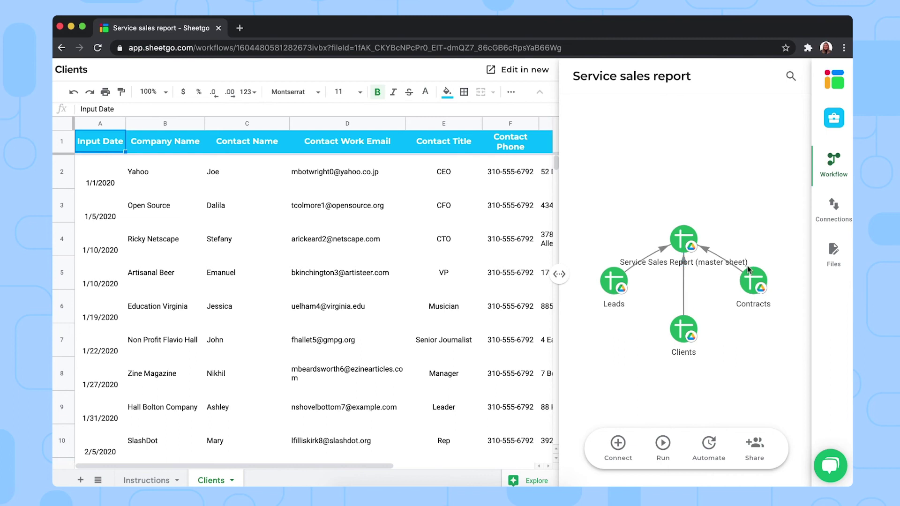
left_click(753, 282)
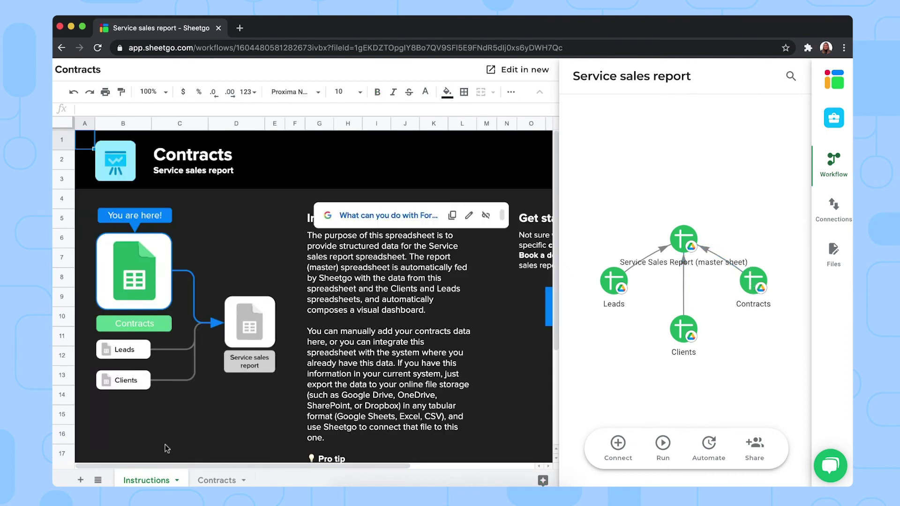
Show the Contracts sheet and scroll right to the project manager and Contract PDF Link columns.
left_click(208, 479)
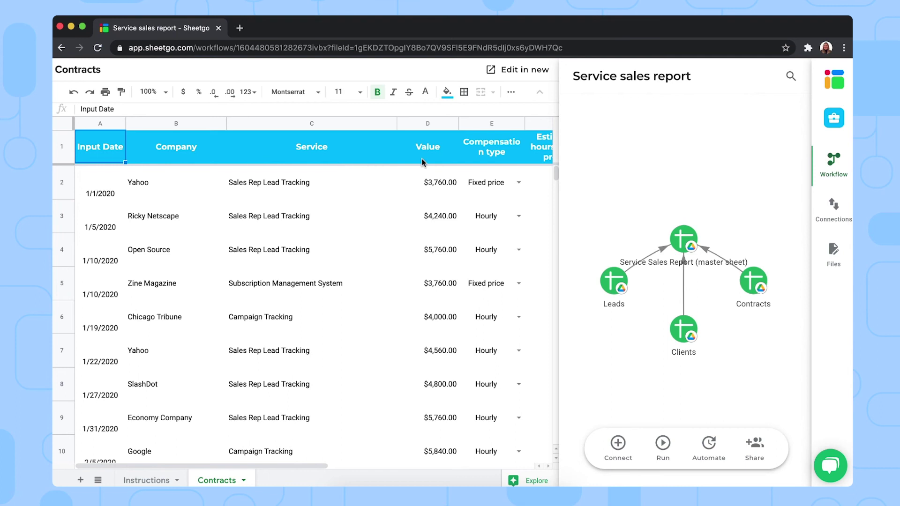
scroll(472, 202, "right", 5)
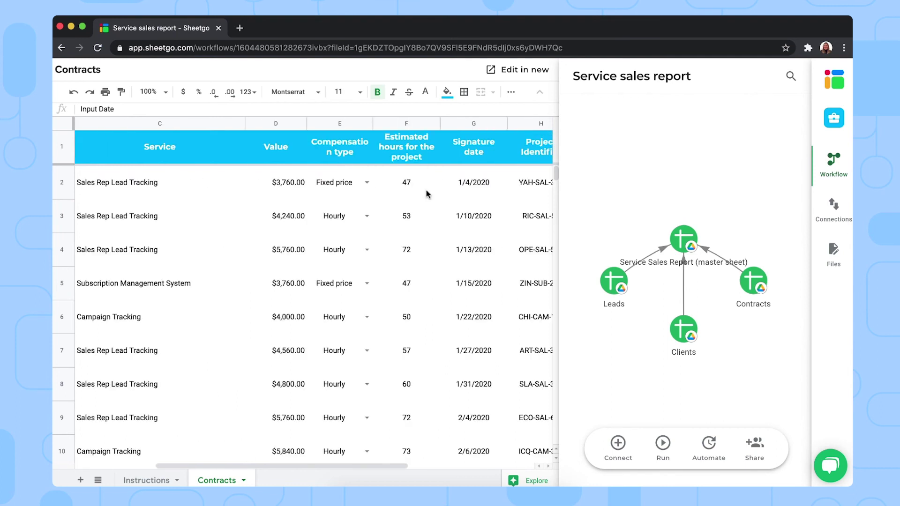
scroll(426, 193, "right", 5)
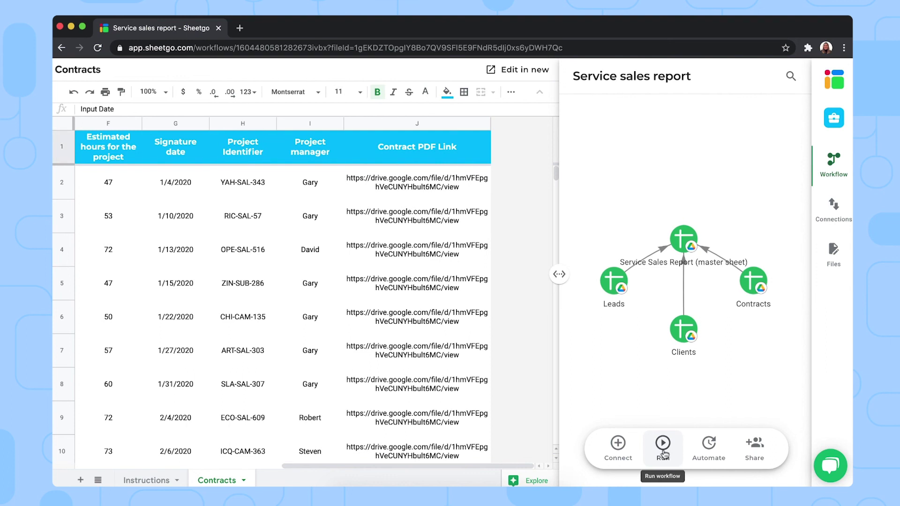
left_click(663, 452)
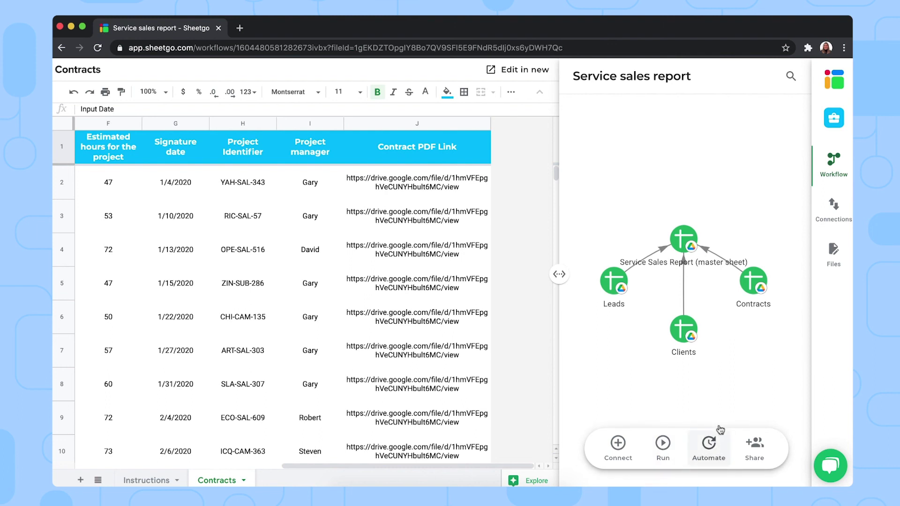